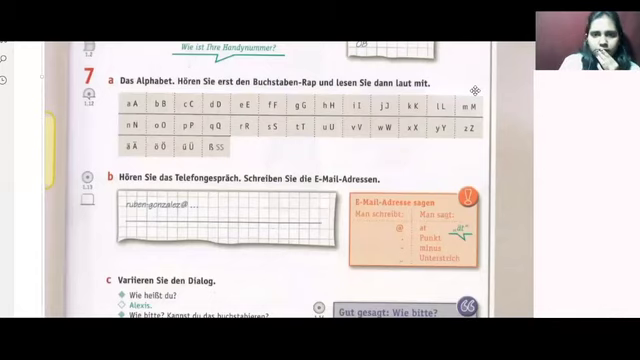
scroll(428, 123, "up", 2)
scroll(428, 123, "up", 1)
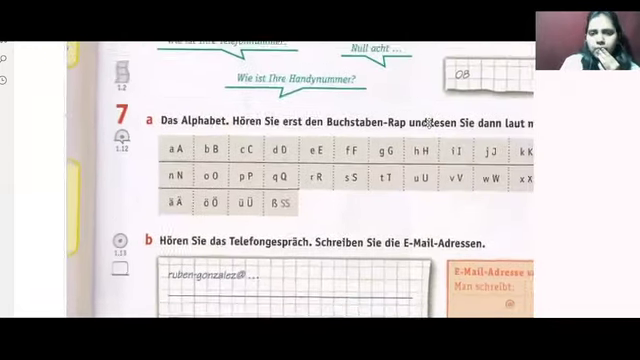
scroll(430, 122, "up", 1)
scroll(428, 122, "up", 1)
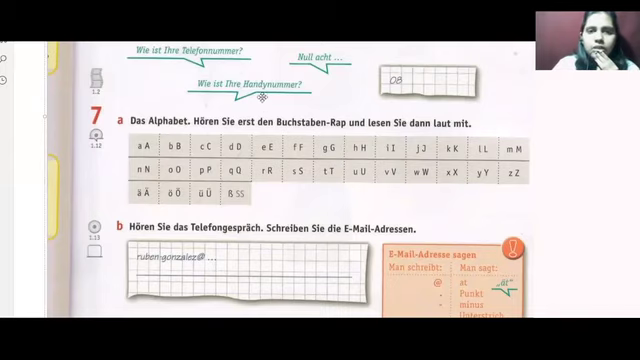
Handwrite 'Buchstaben' in red ink above the exercise 7a Buchstaben-Rap sentence
mouse_move(289, 96)
left_mouse_down()
mouse_move(297, 112)
mouse_move(386, 108)
left_mouse_up()
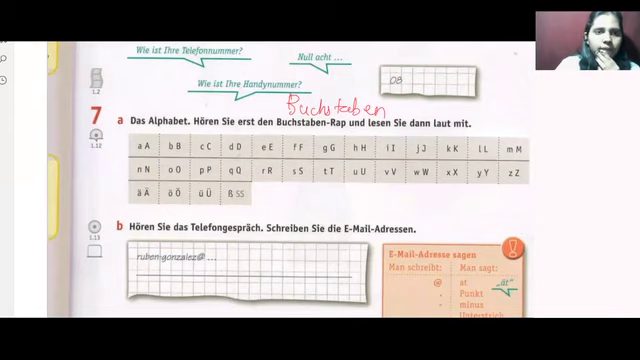
Check the pen colour and thickness options, then close them
left_click(190, 22)
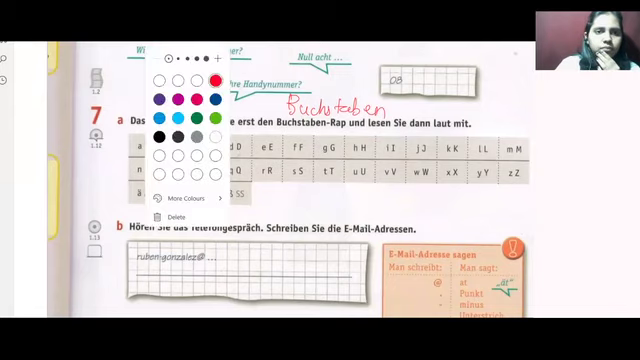
key("Escape")
left_click(185, 25)
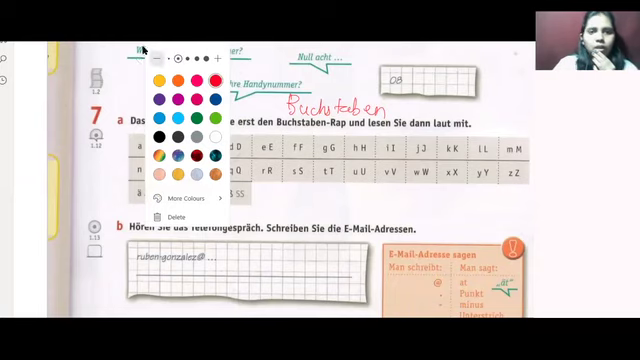
key("Escape")
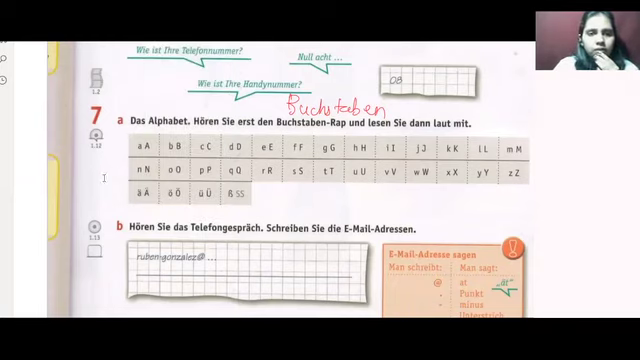
Underline 'Das Alphabet' in red, mark below it, and begin 'Apfel' right of box 08
left_click_drag(134, 127, 149, 130)
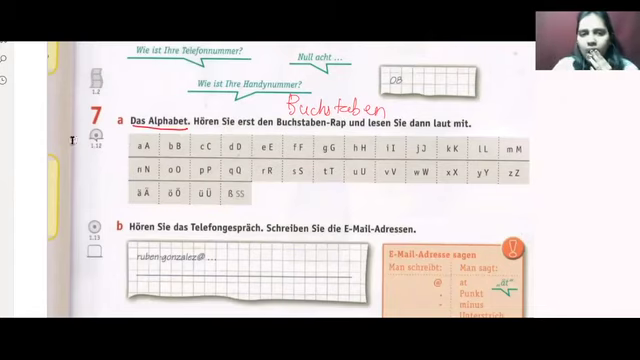
left_click_drag(131, 131, 137, 142)
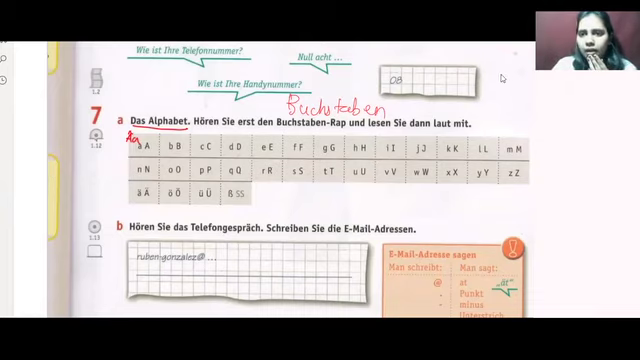
left_click_drag(492, 86, 542, 80)
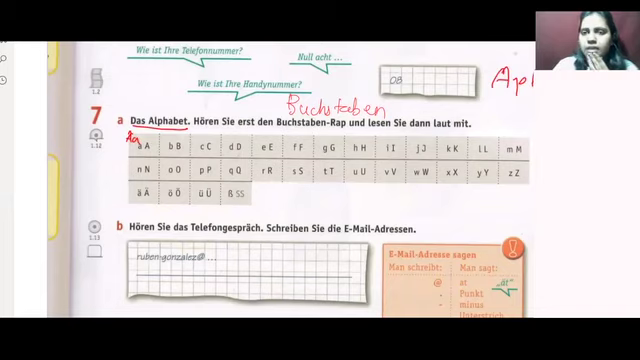